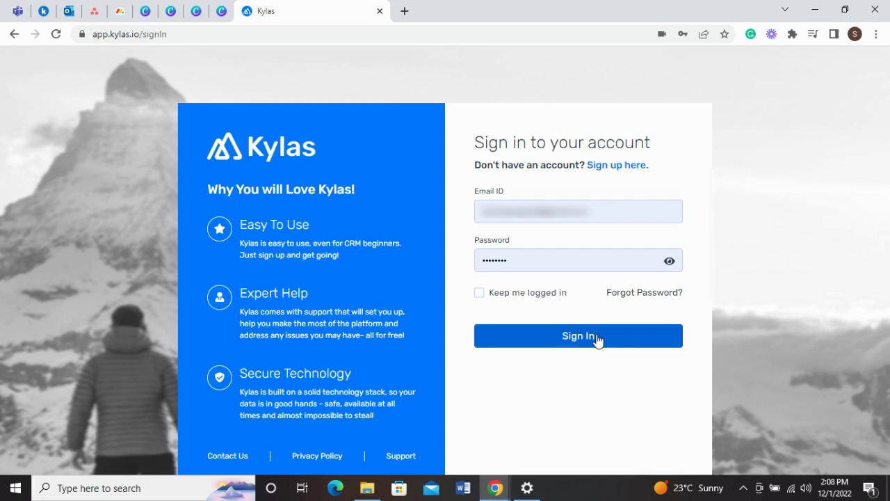
Step: Sign in to the account and open the Sales profile in the user management permission settings
click(597, 337)
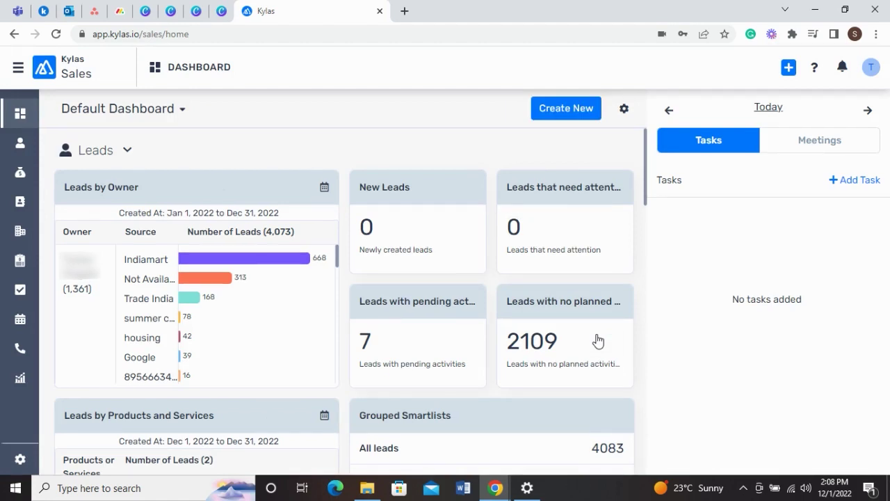
click(19, 458)
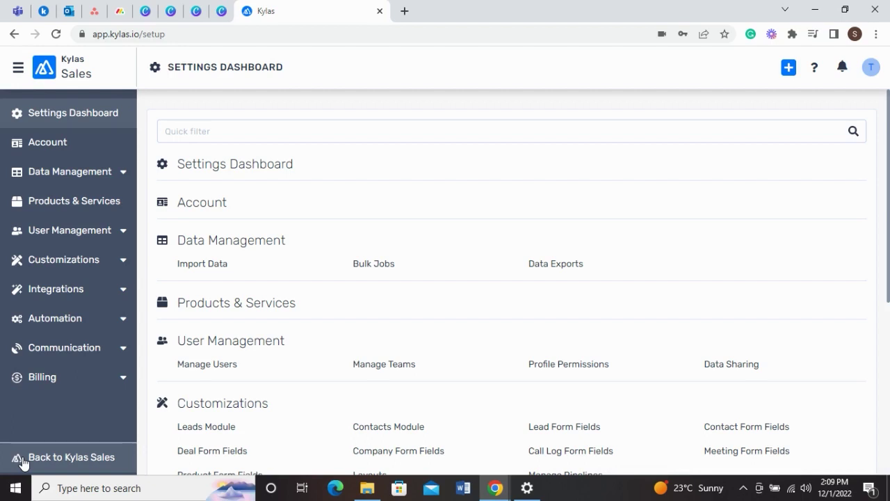
click(122, 234)
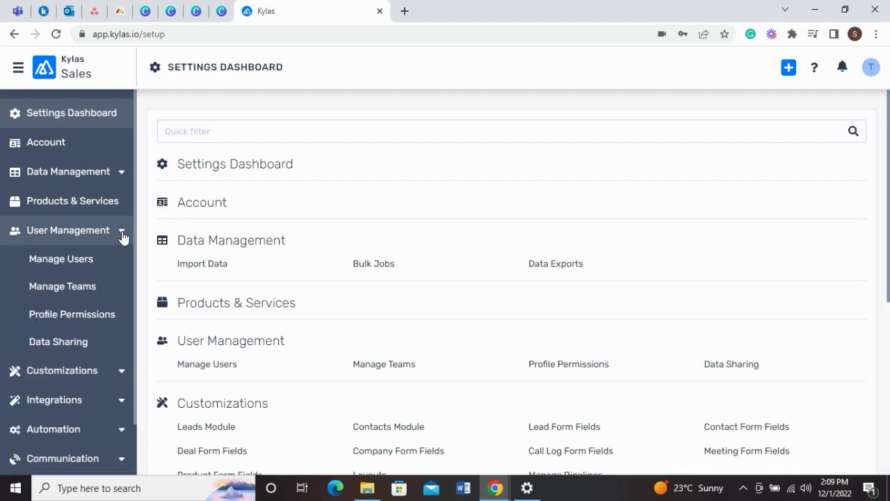
click(110, 317)
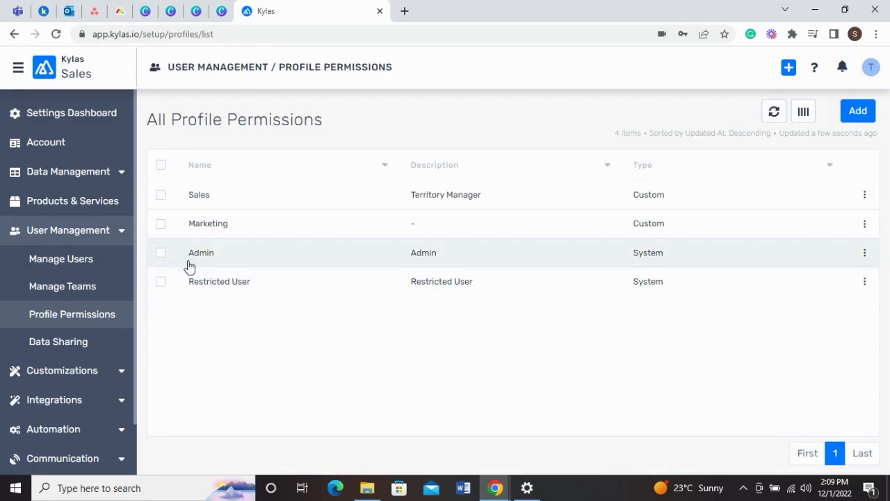
click(248, 202)
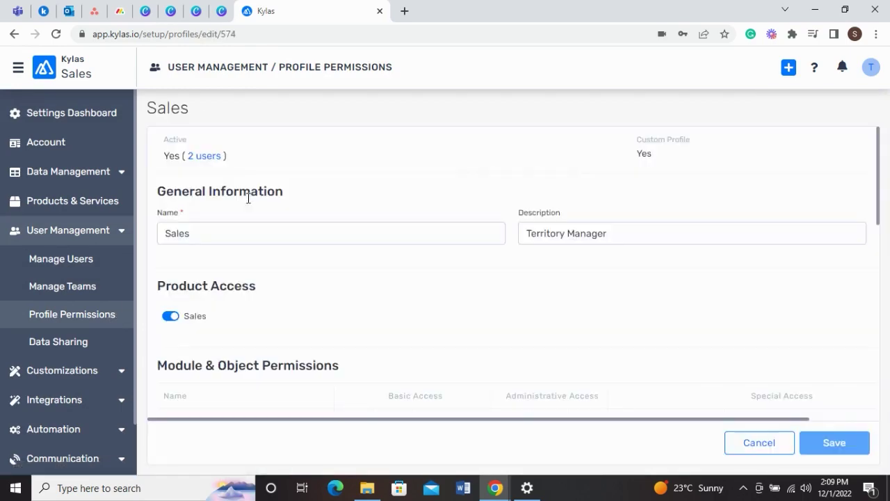
Step: Grant the Sales profile the Read, Update, Delete and Create permissions for Quotation under Order Management
scroll(346, 301, down, 10)
scroll(348, 301, up, 1)
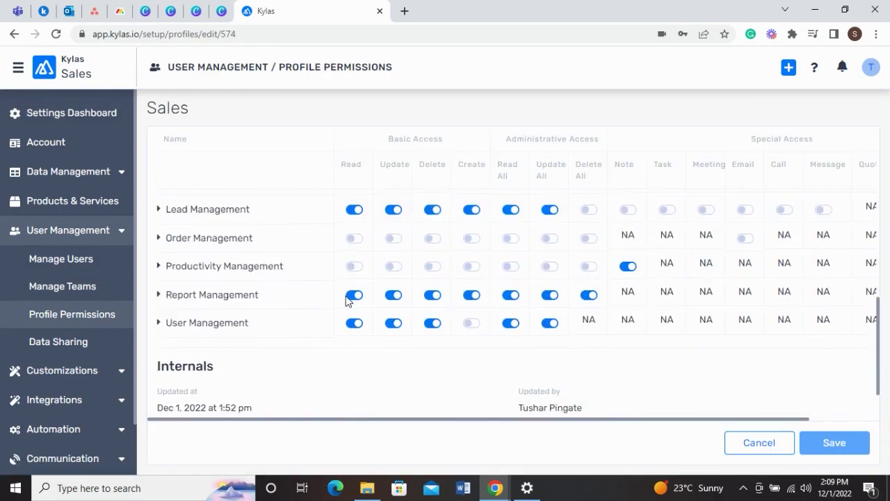
click(160, 237)
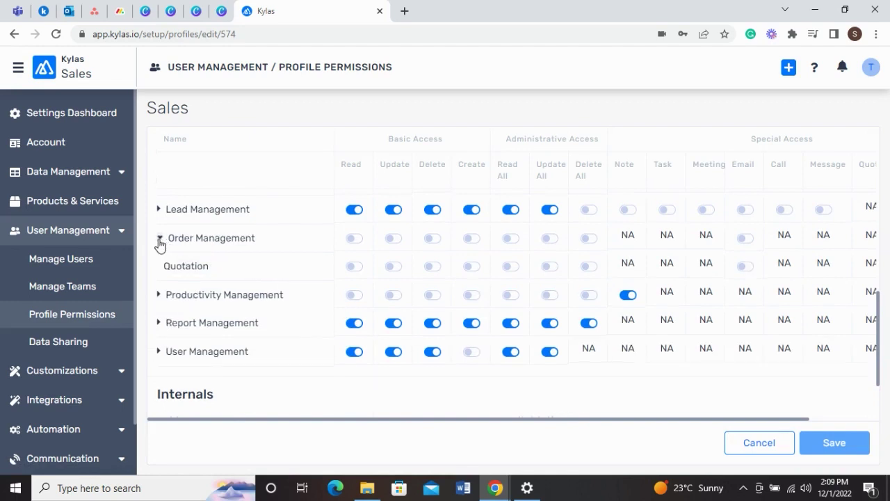
click(354, 267)
click(393, 268)
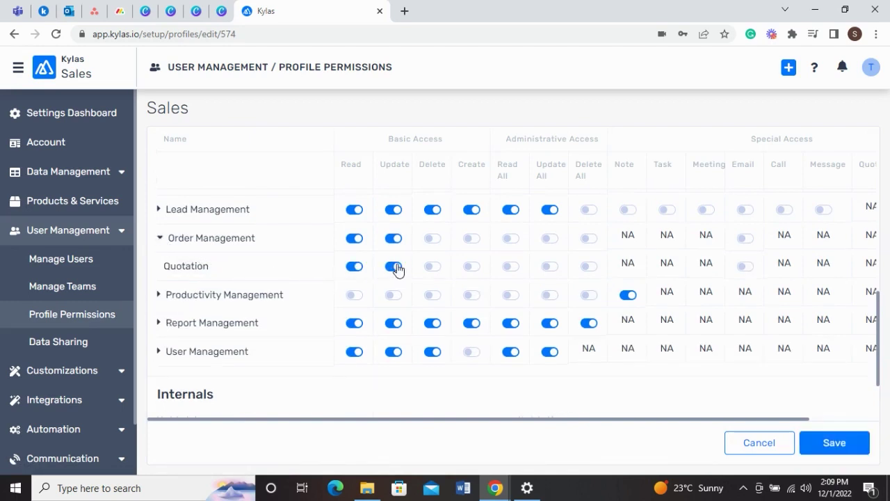
click(432, 268)
click(471, 268)
Step: Enable Read All, Update All, Delete All and Email access for Quotation and save the Sales profile
click(512, 268)
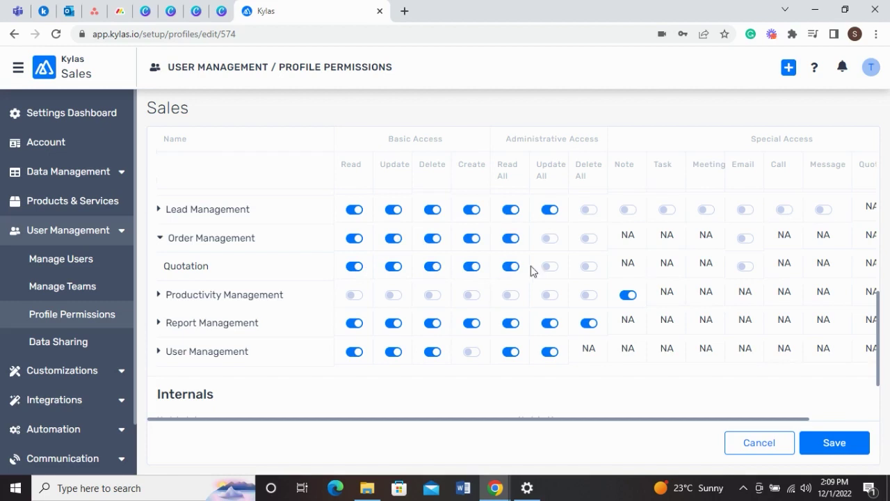
click(548, 270)
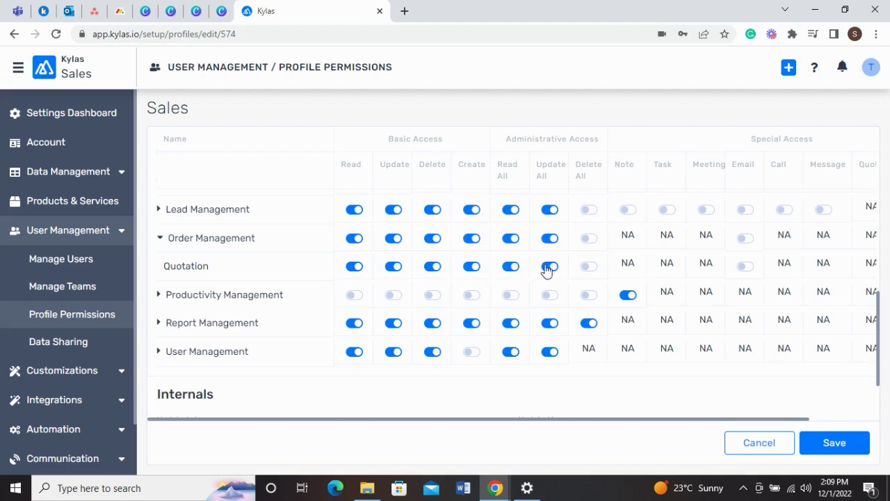
click(590, 268)
click(745, 269)
click(849, 443)
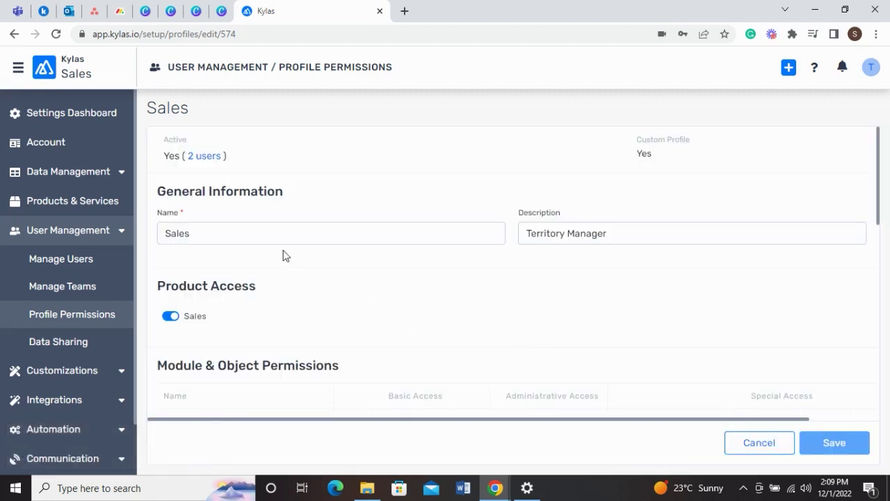
Step: Return from the settings to the sales area and start a new quotation from the quotations list
click(103, 113)
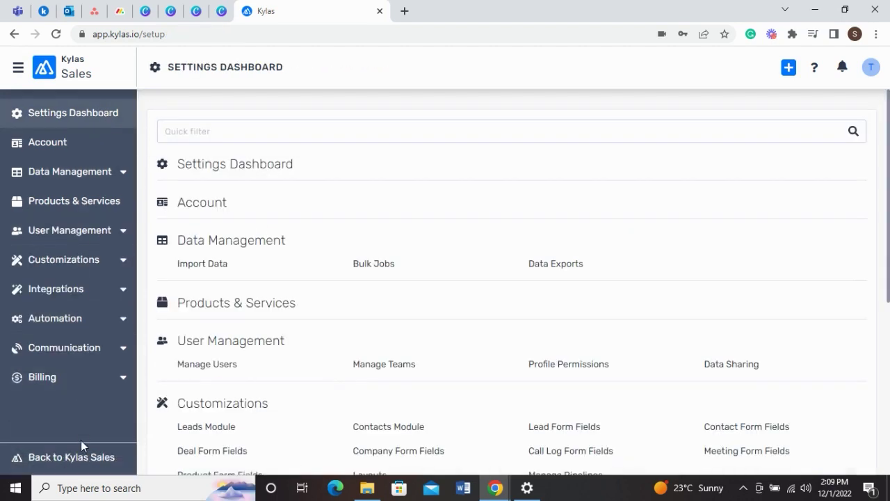
click(80, 466)
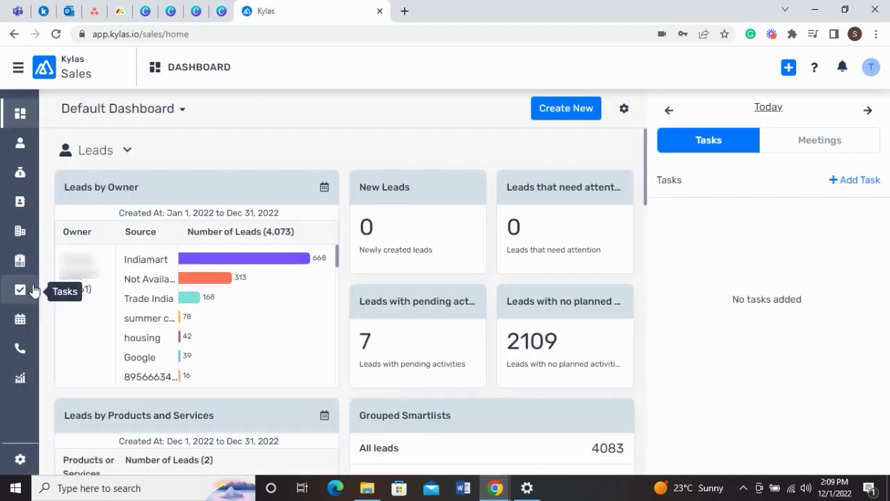
click(22, 263)
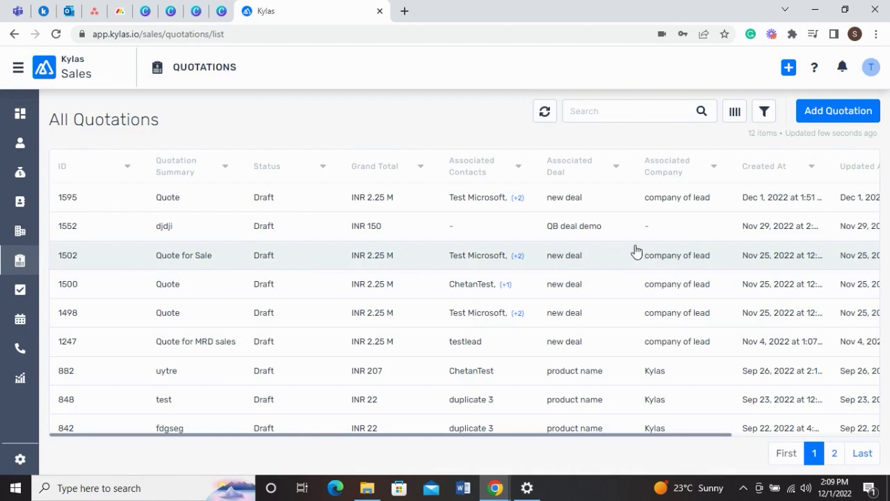
click(828, 114)
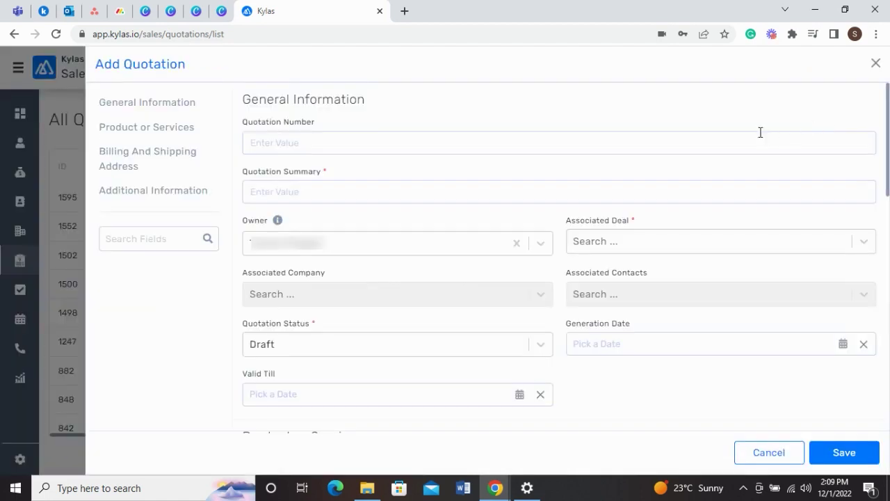
Step: Enter CX-1001 as the quotation number and "Quote for Sales" as the quotation summary
click(740, 140)
text(CX)
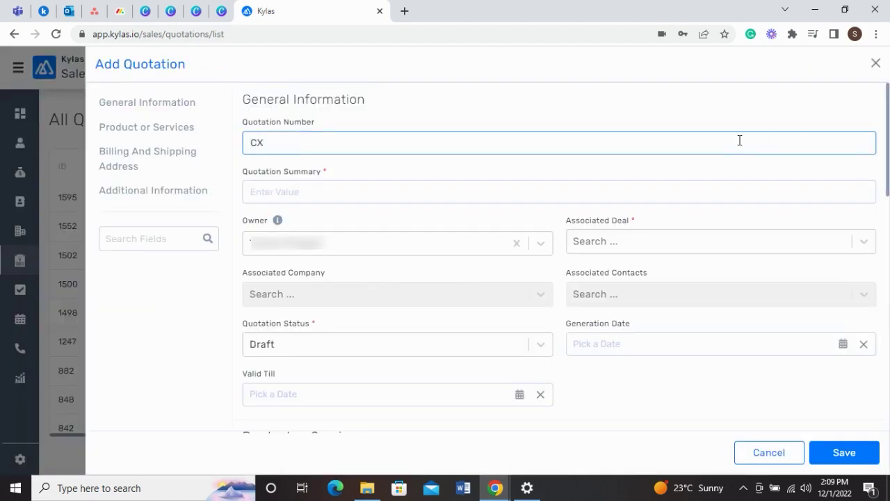
text(-1001)
click(735, 187)
text(Qu)
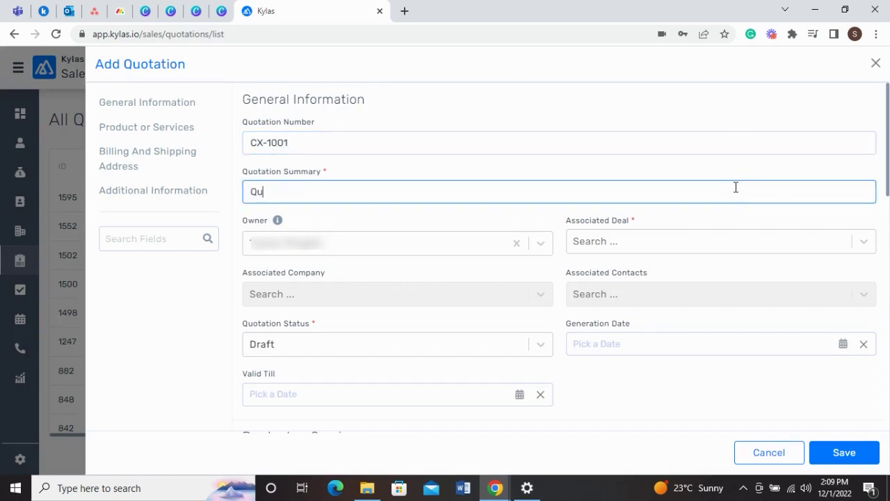
text(ote for Sales)
Step: Associate the quotation with the deal "new deal" and choose Draft as the quotation status
click(740, 242)
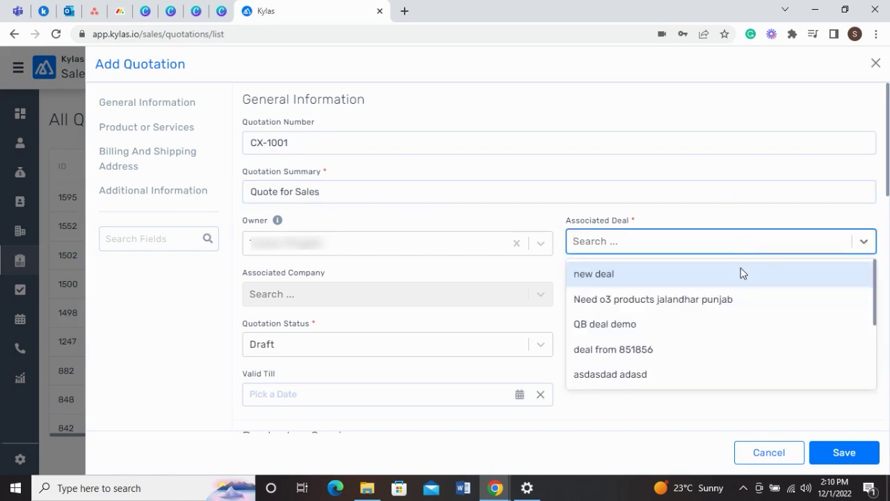
click(742, 273)
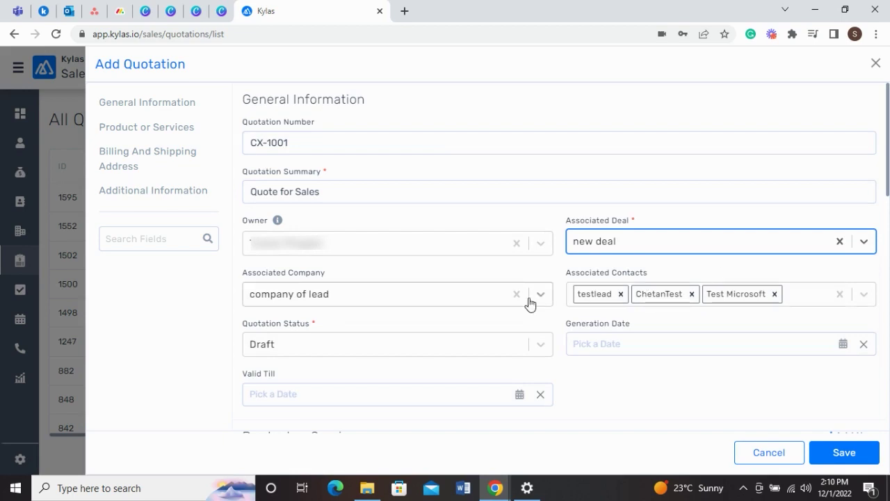
scroll(588, 291, down, 1)
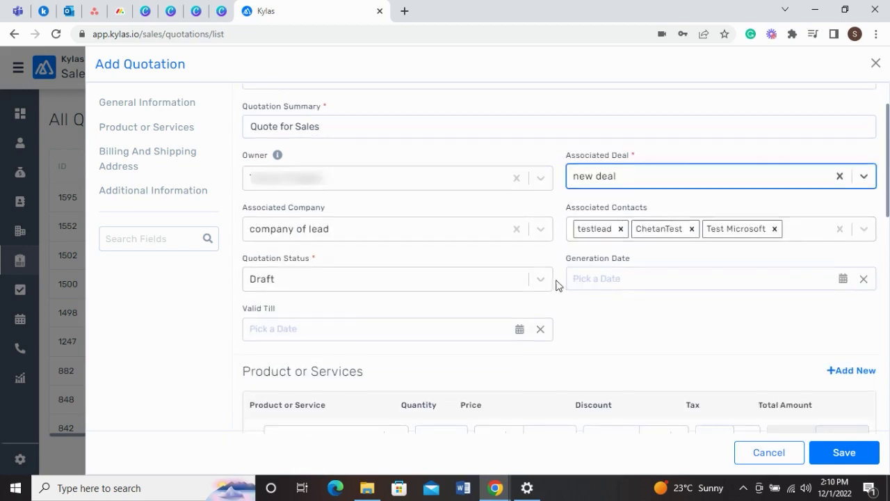
click(540, 284)
click(515, 318)
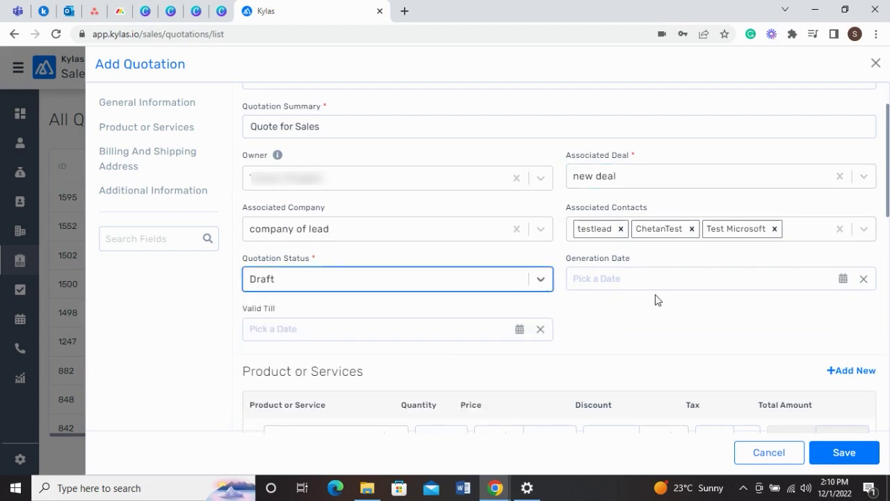
Step: Set the generation date to Dec 2, 2022 and the valid-till date to Dec 9, 2022
click(842, 279)
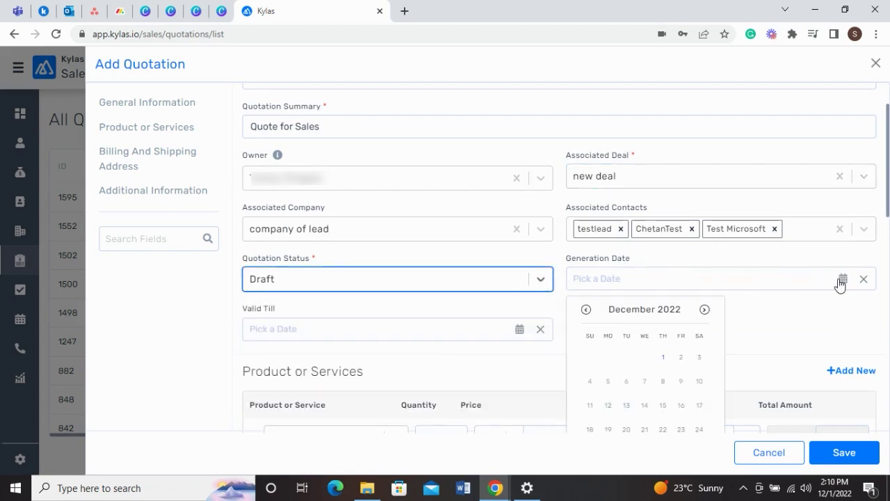
click(682, 358)
scroll(610, 325, down, 1)
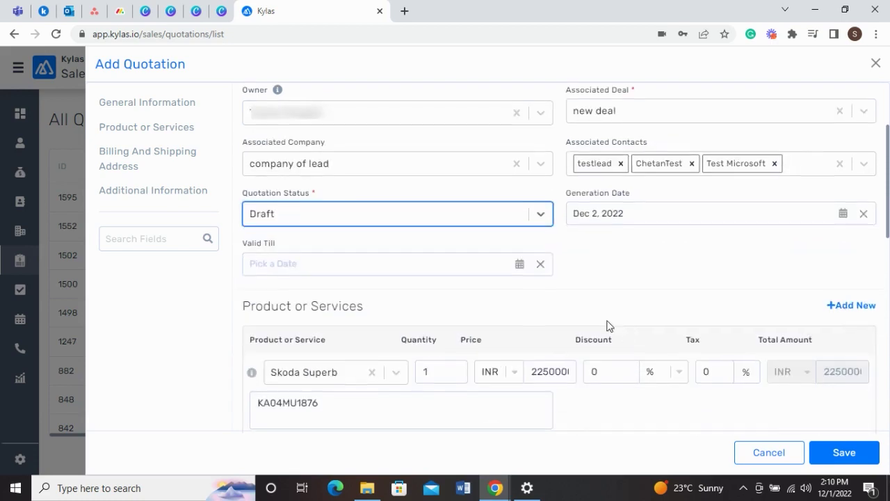
click(520, 269)
click(357, 366)
Step: Apply a 2% discount to the Skoda Superb product line
scroll(606, 275, down, 1)
scroll(606, 275, down, 2)
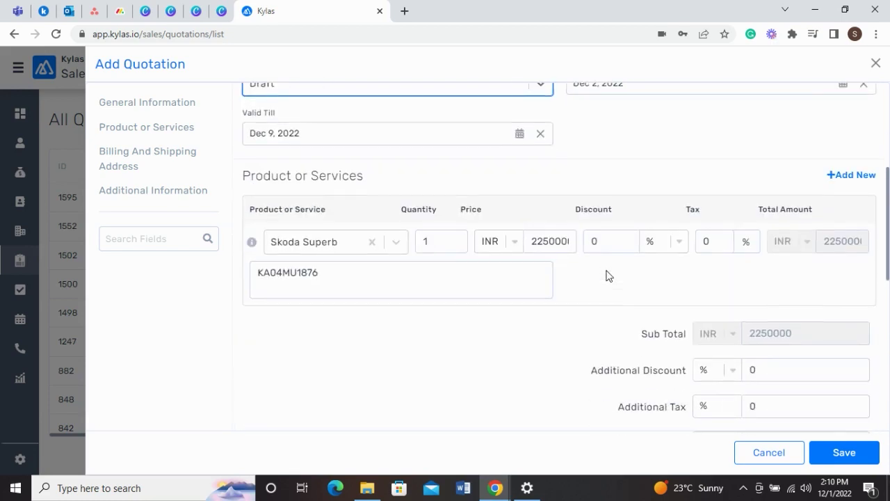
scroll(607, 275, down, 1)
click(608, 179)
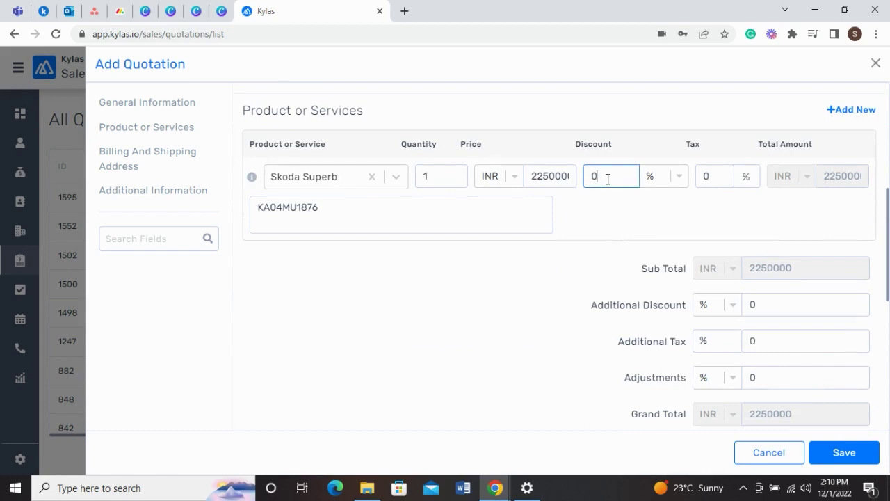
text(2)
click(623, 237)
Step: Set the quotation's additional discount to 2%
scroll(754, 237, down, 1)
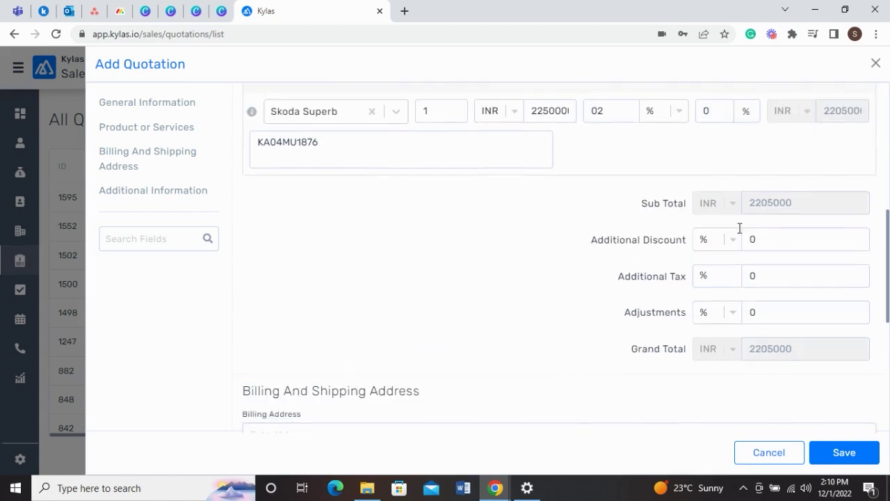
click(774, 241)
key(BackSpace)
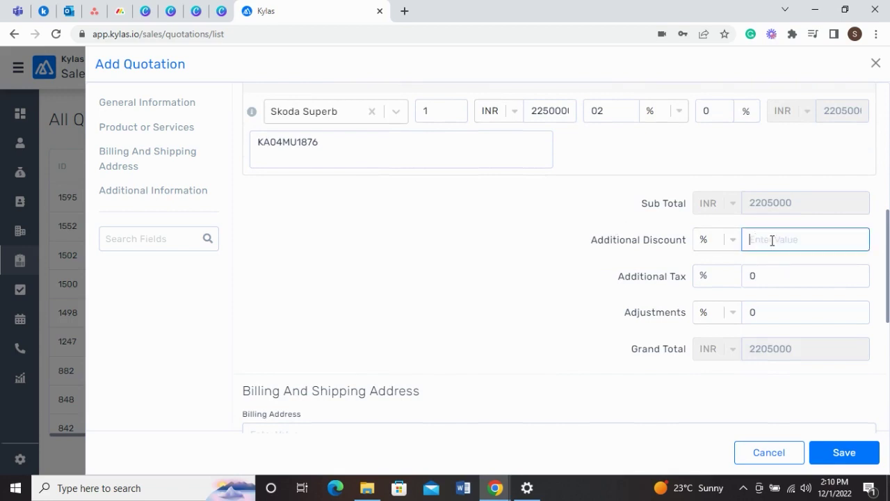
text(2)
click(587, 240)
Step: Fill in the billing address, city, state and zipcode from the browser's saved address suggestion
scroll(647, 265, down, 1)
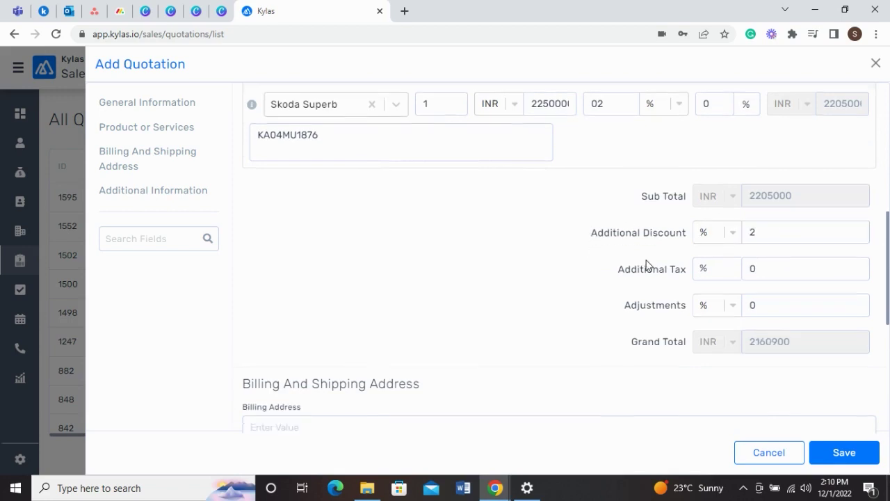
scroll(649, 262, down, 2)
click(432, 246)
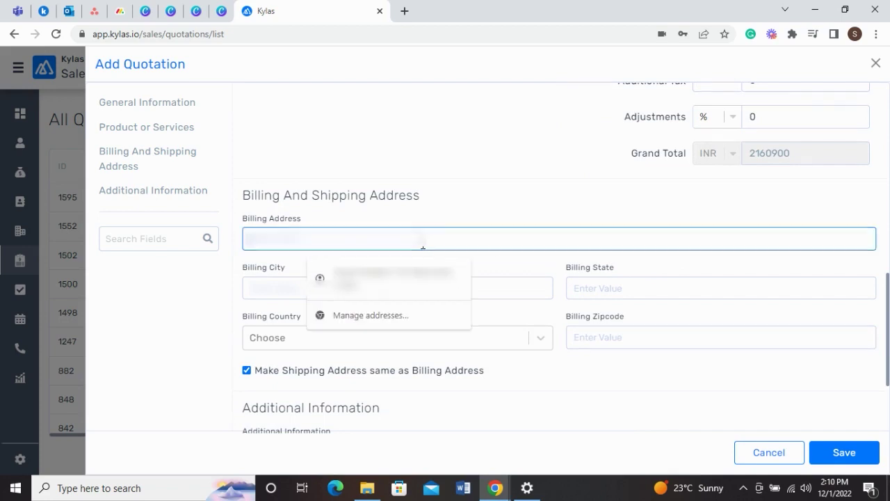
click(390, 279)
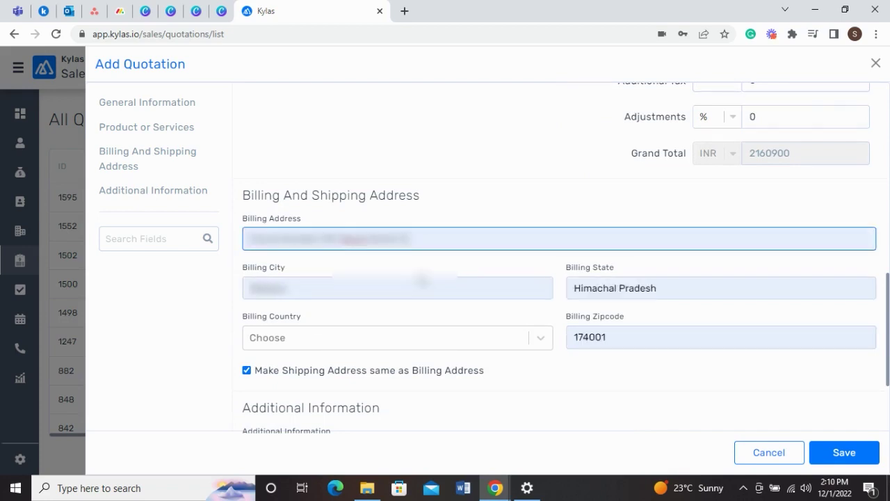
Step: Set the billing country to India and save the quotation
scroll(420, 279, down, 1)
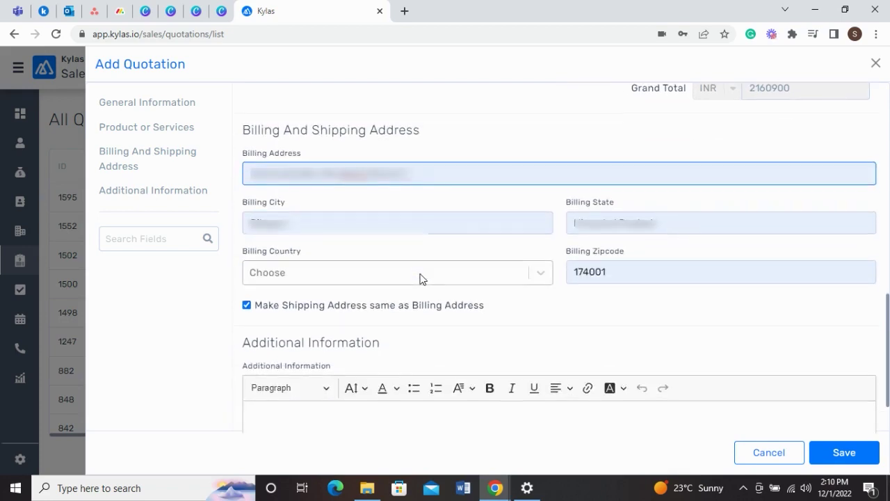
click(418, 279)
click(415, 278)
click(417, 275)
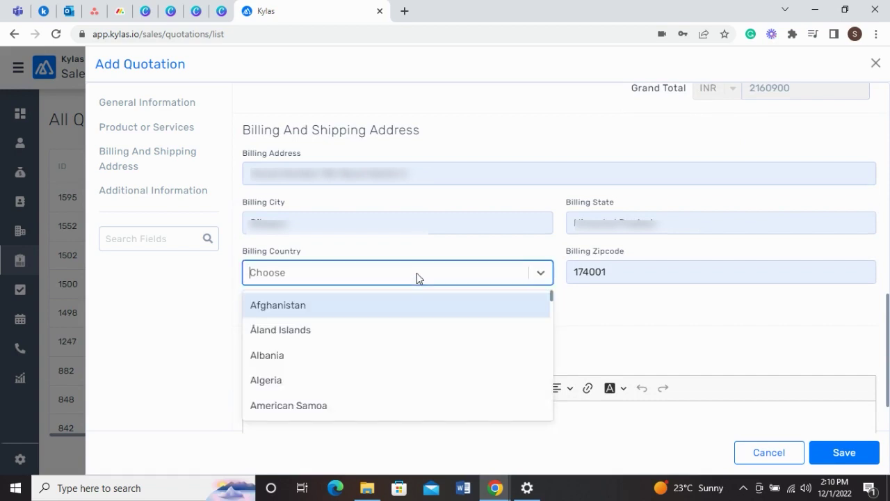
text(India)
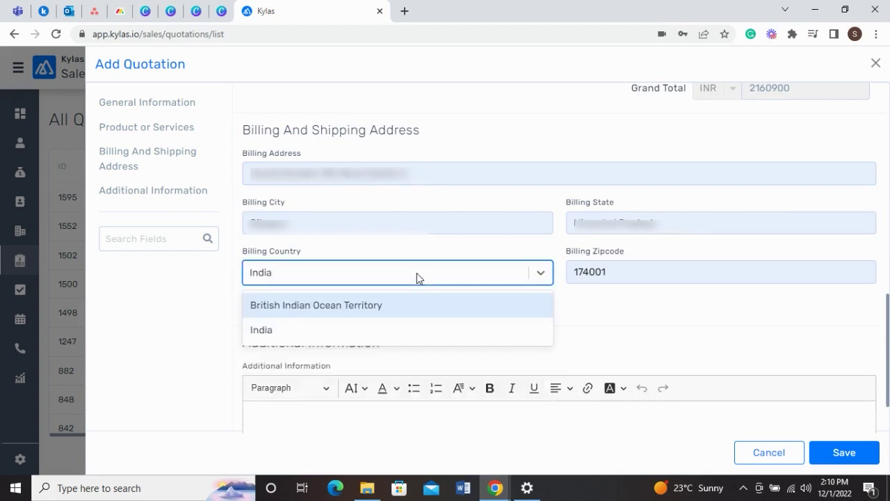
click(399, 330)
scroll(606, 312, down, 1)
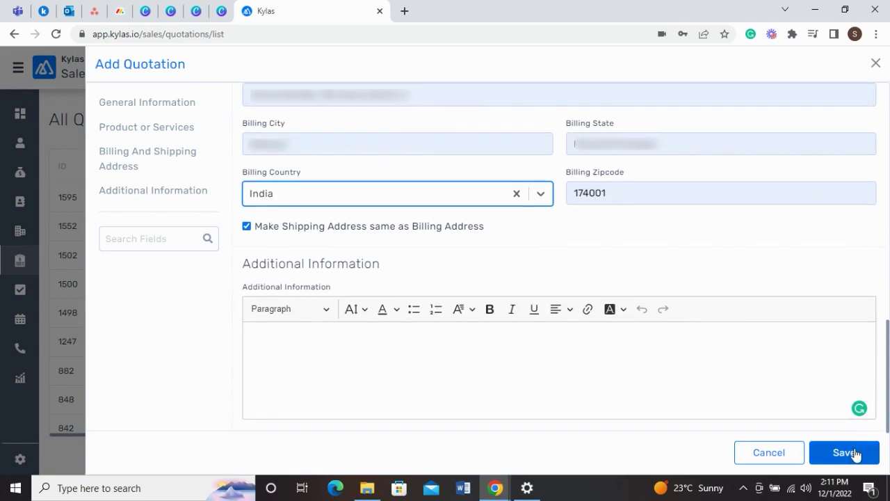
click(856, 455)
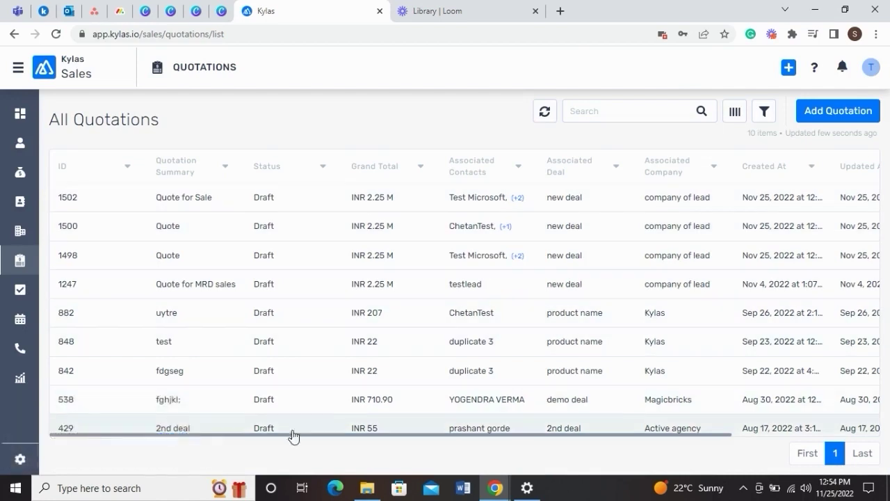
Step: Show the row actions available for the newest quotation in the All Quotations list
drag(318, 435, 460, 446)
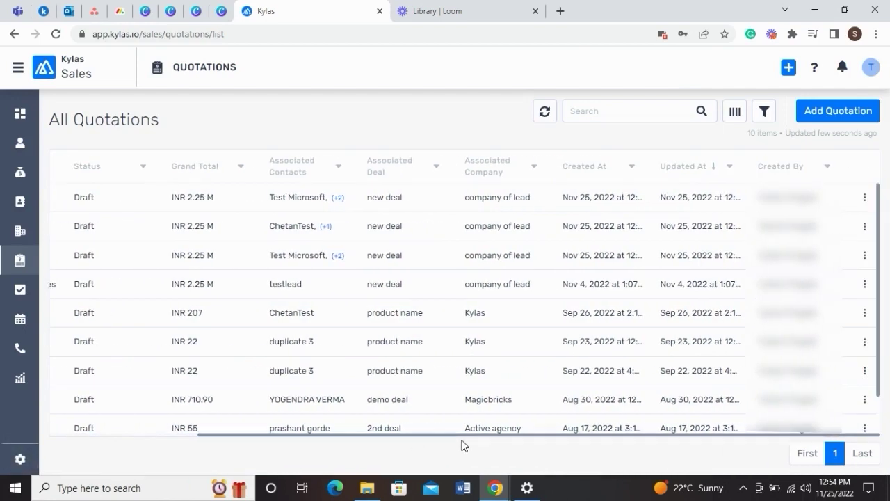
click(864, 200)
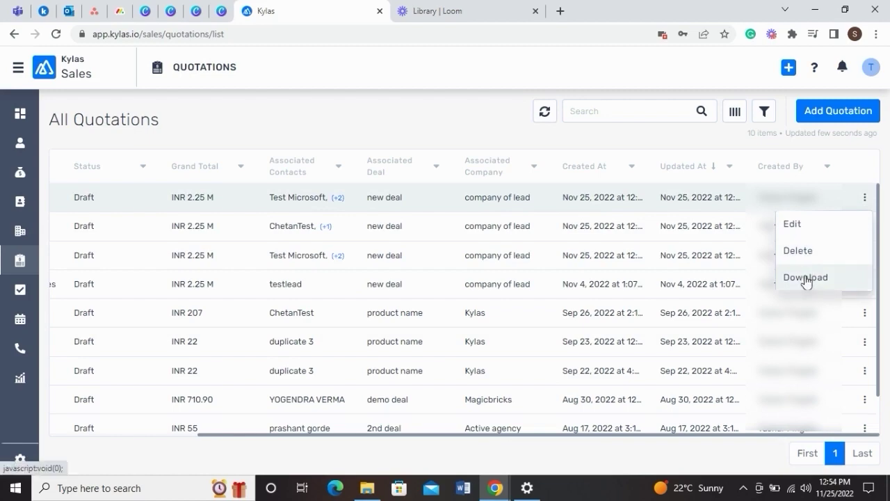
Step: Open the Quote for Sales quotation and review its details down to the billing and shipping addresses
click(394, 201)
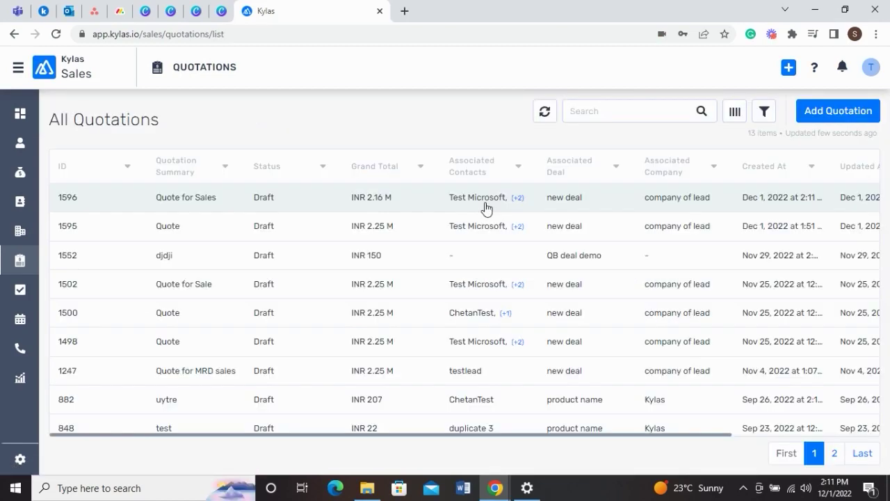
click(484, 202)
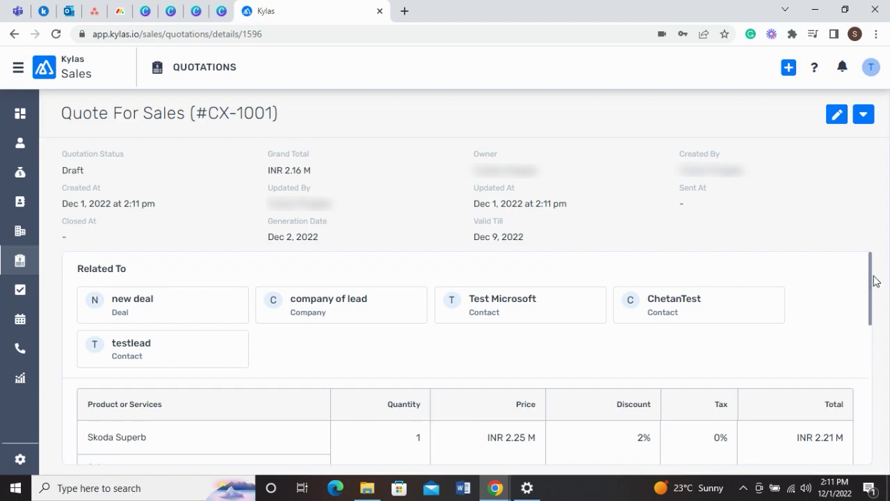
drag(875, 278, 873, 439)
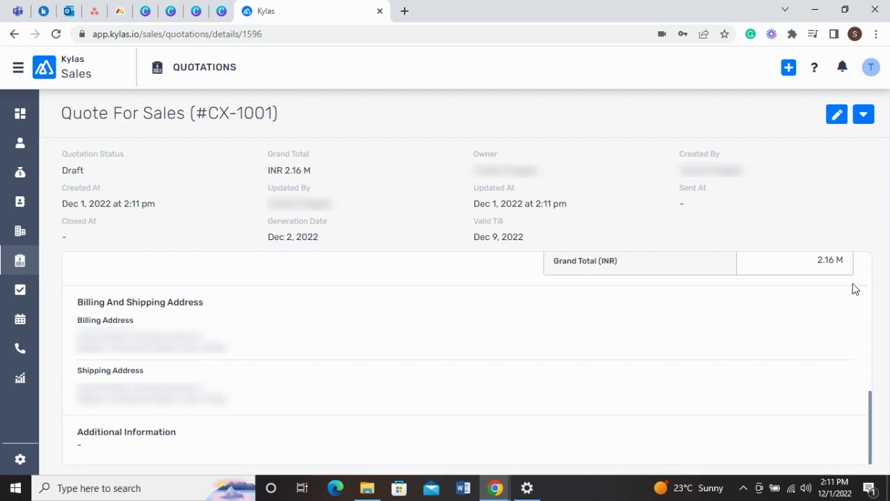
Step: Start an email for sending the quotation and enter the subject "Quote for Sales"
click(863, 117)
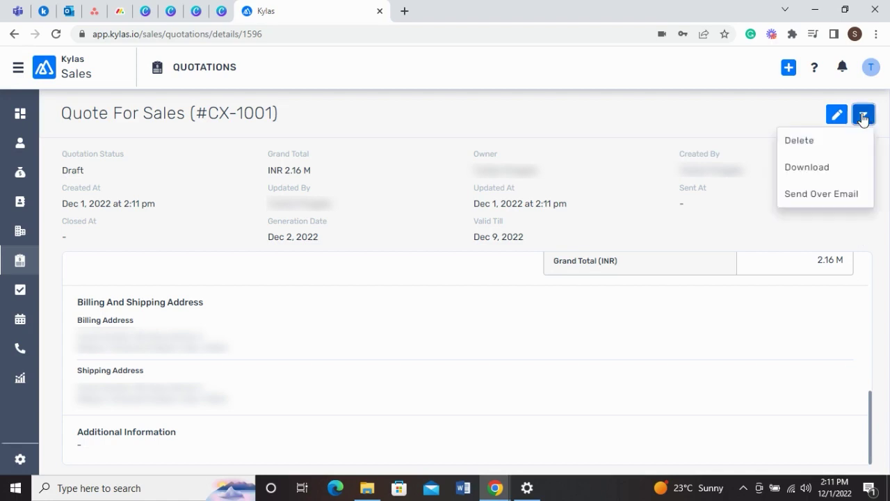
click(823, 194)
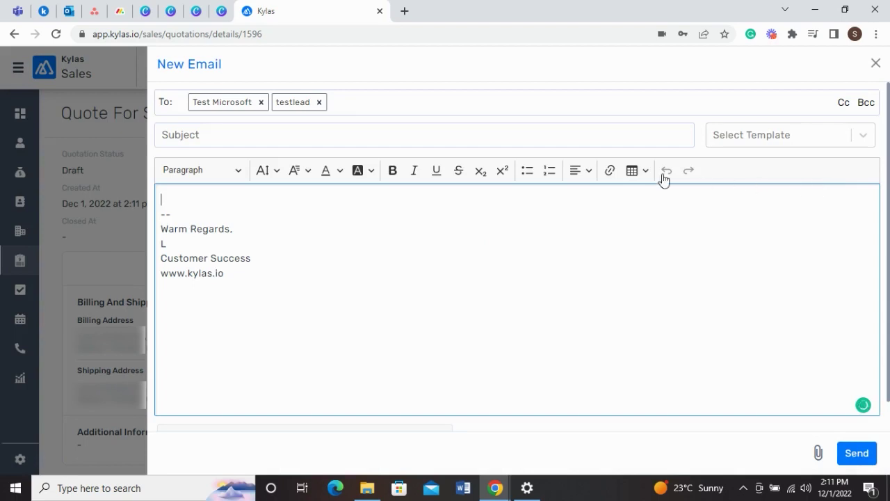
click(498, 140)
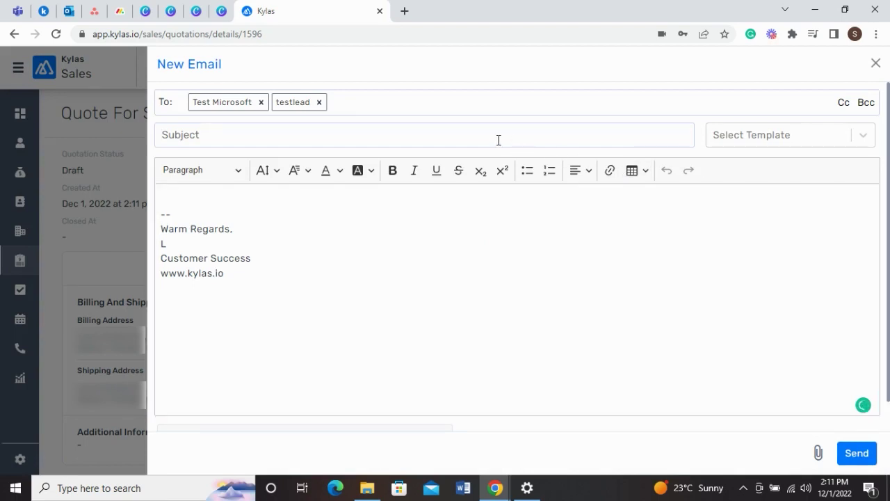
text(Quote for Sales)
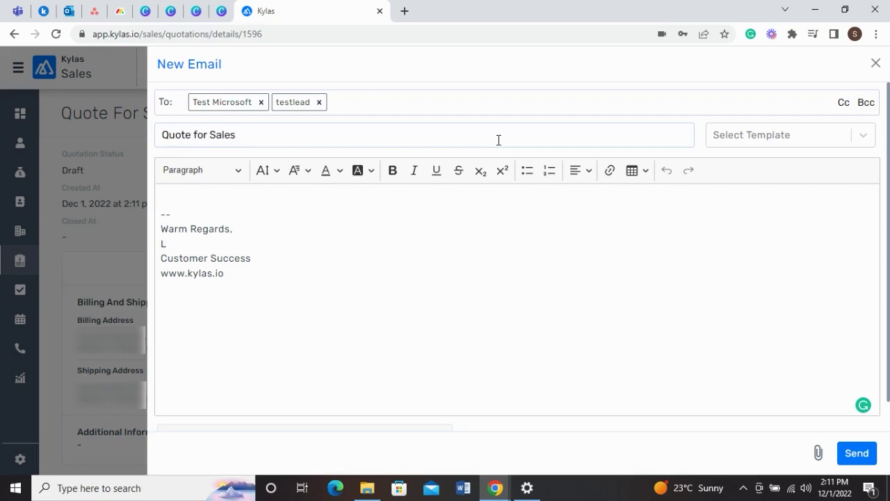
Step: Apply the "Reminder for Closure date" template to the email and send it with the quotation PDF attached
click(781, 137)
click(786, 167)
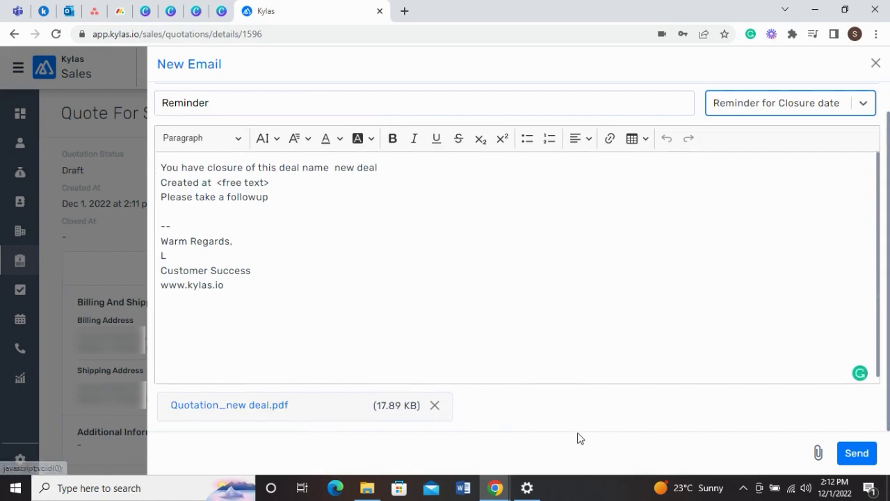
click(857, 453)
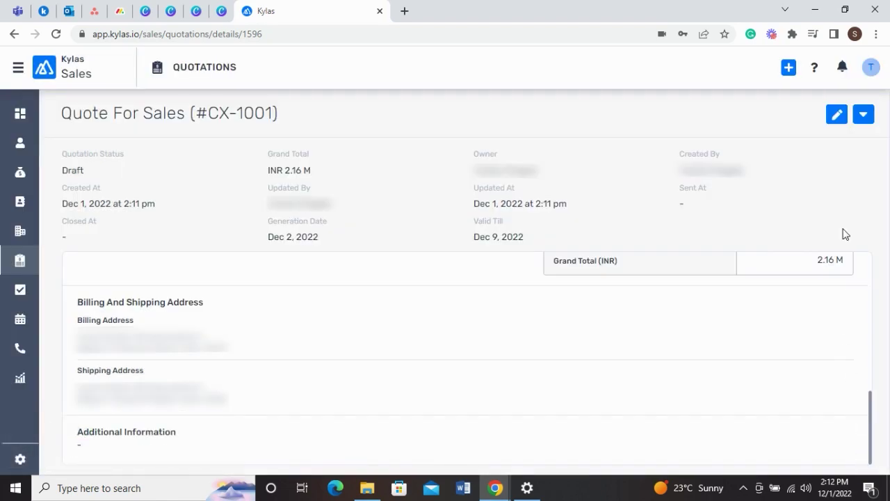
Step: Download the quotation as a PDF and open the file to review its addresses, product line and totals
click(863, 115)
click(807, 168)
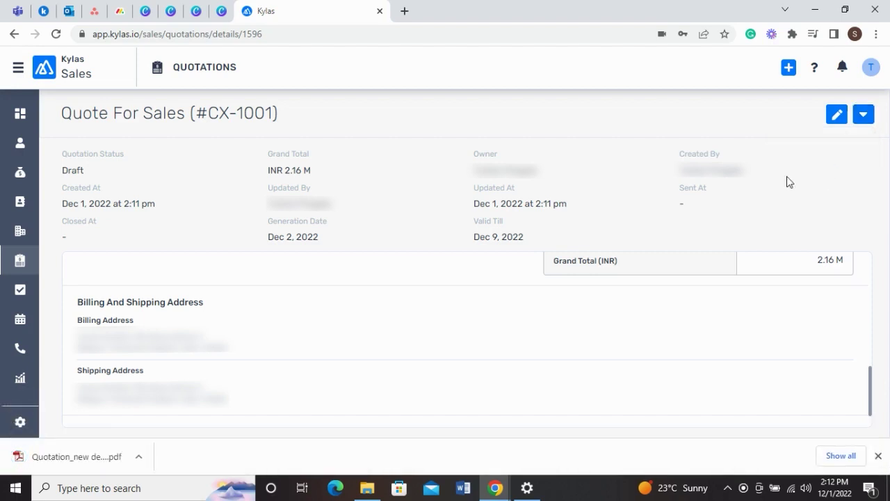
click(108, 457)
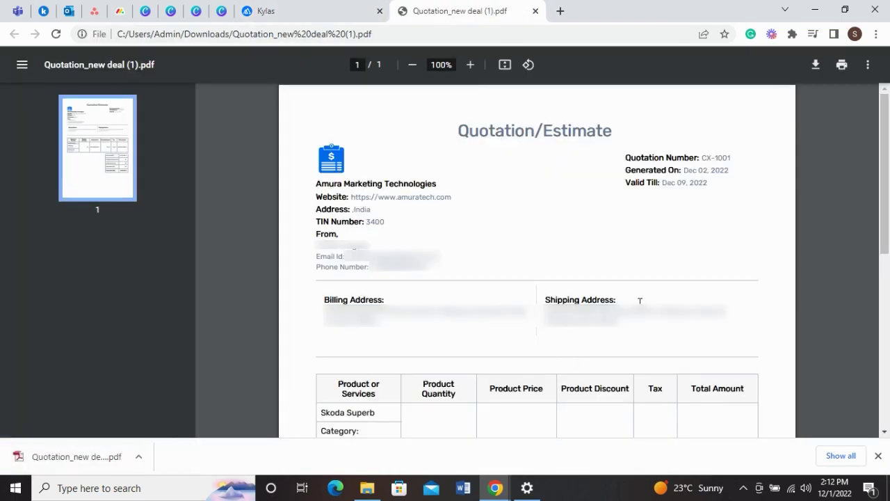
scroll(640, 300, down, 5)
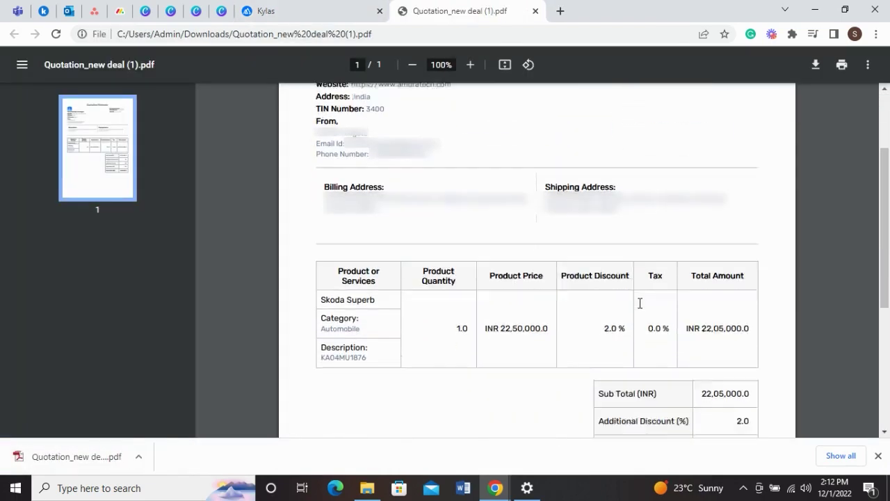
scroll(640, 303, down, 1)
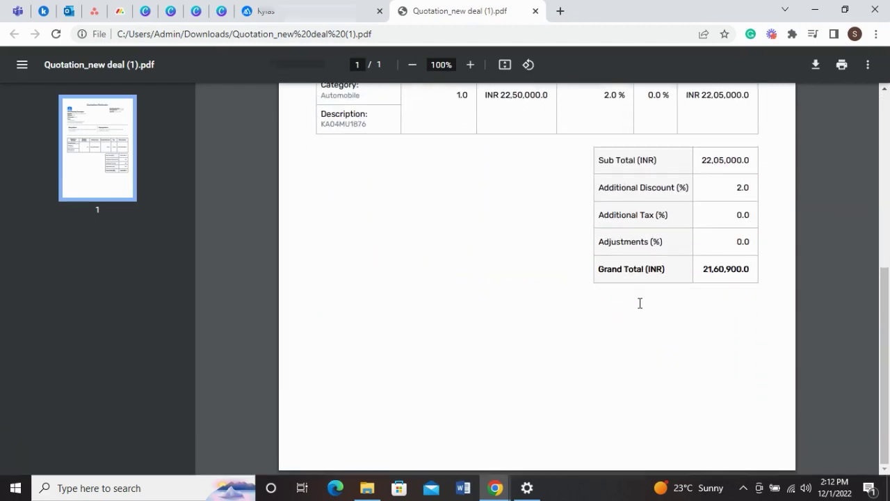
scroll(640, 304, up, 5)
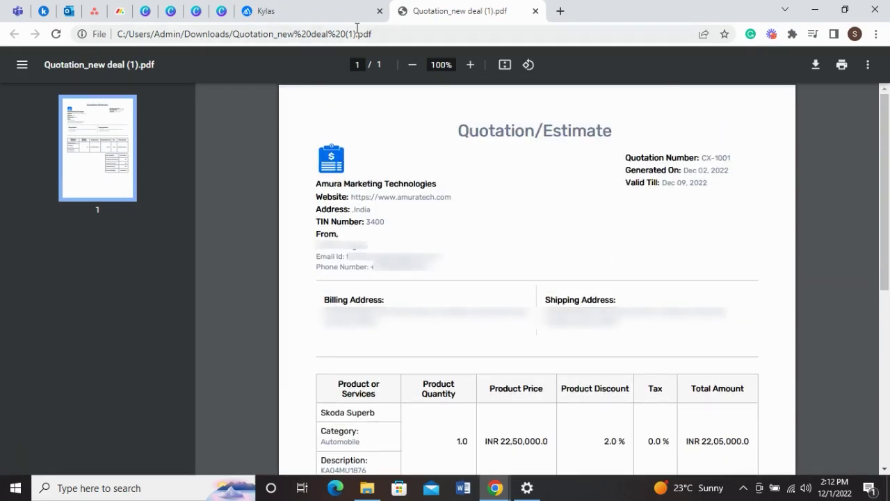
Step: Return to Kylas, open the deal named "new deal" and show its associated quotations
click(340, 17)
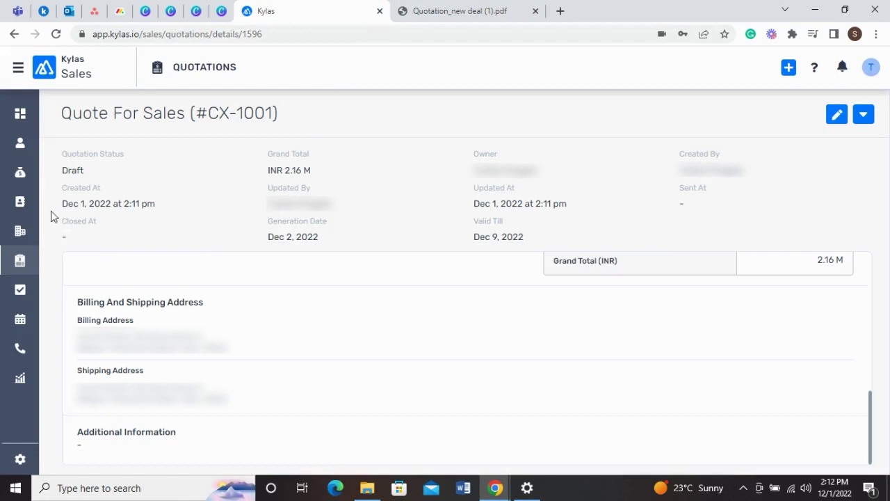
click(22, 172)
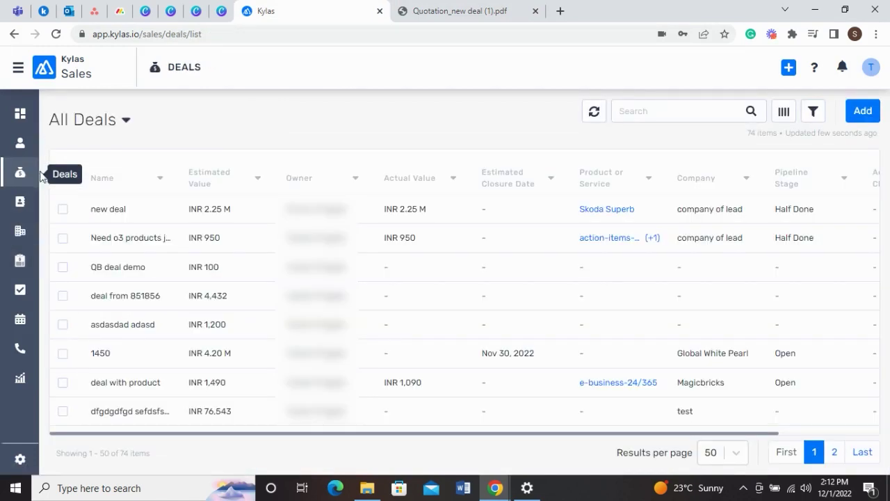
click(291, 214)
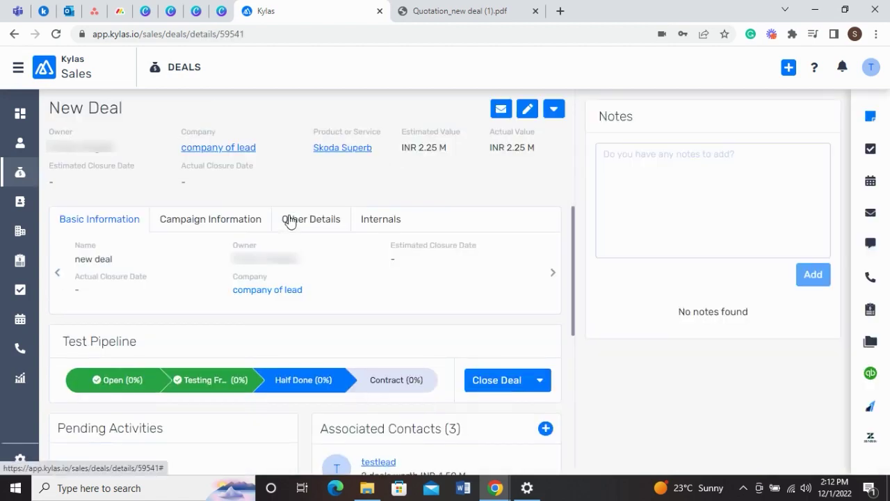
click(872, 312)
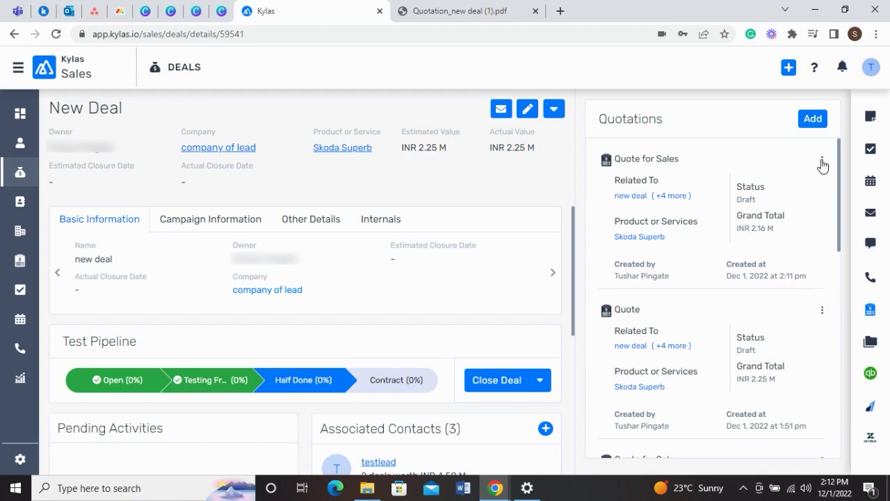
Step: View the details of the Quote for Sales quotation from within the deal, then close them
click(771, 161)
scroll(521, 188, down, 4)
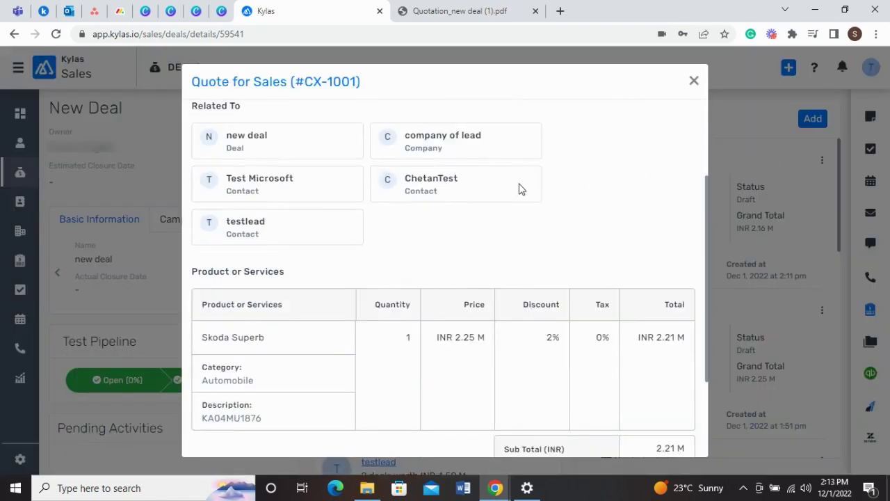
scroll(521, 188, up, 4)
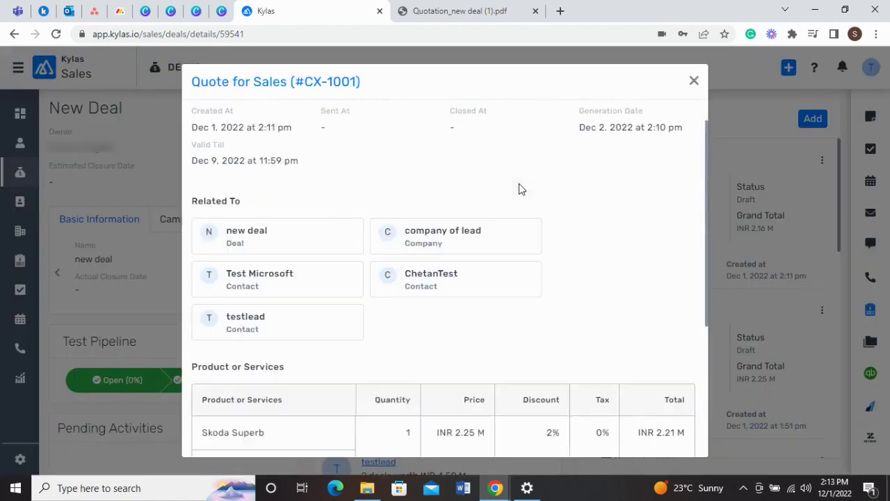
click(694, 81)
Step: Open the form for adding another quotation from the deal and look through its fields
click(811, 118)
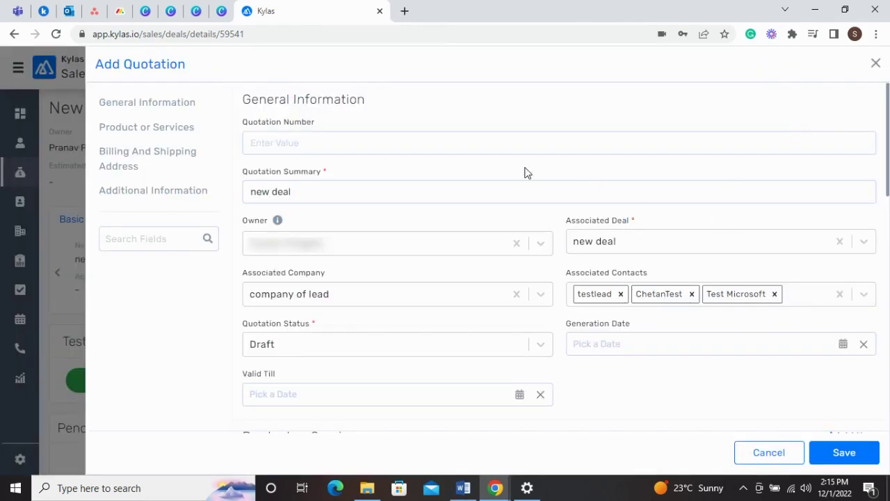
click(455, 145)
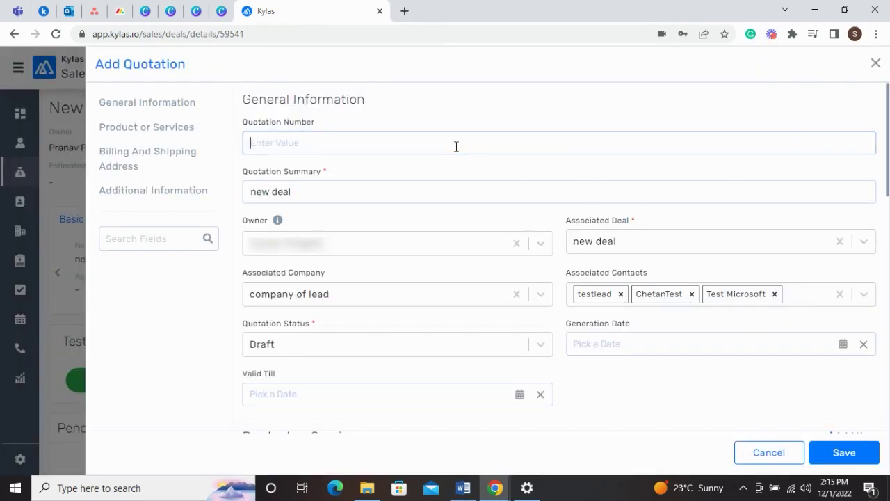
scroll(642, 207, down, 3)
scroll(645, 213, down, 8)
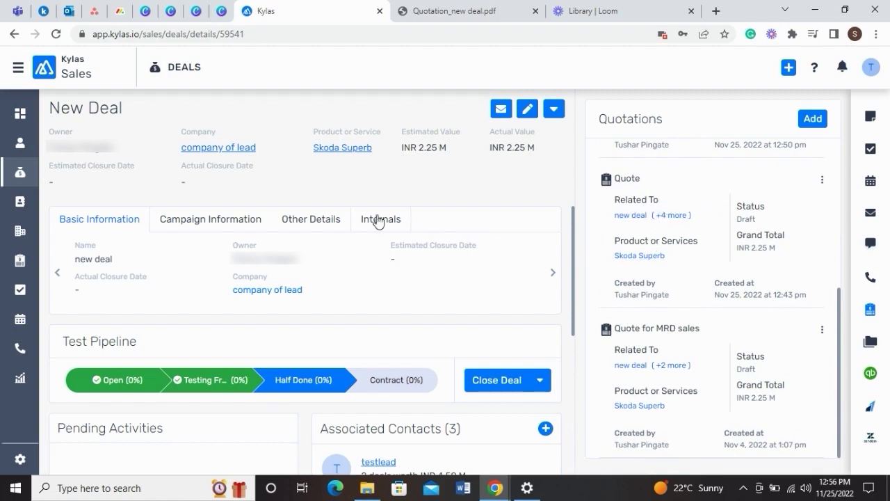
Step: Go back to the quotations list, open the Quote for Sale quotation and review its details, totals and addresses
click(19, 260)
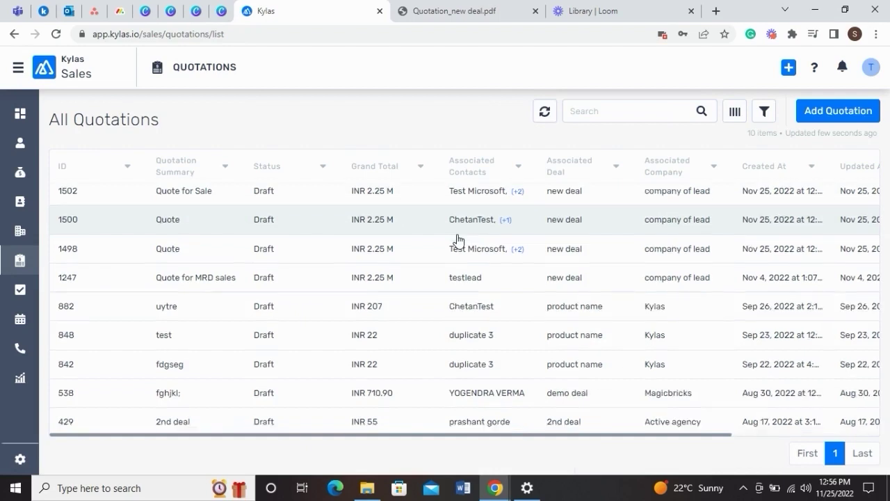
scroll(458, 240, down, 1)
scroll(458, 240, up, 1)
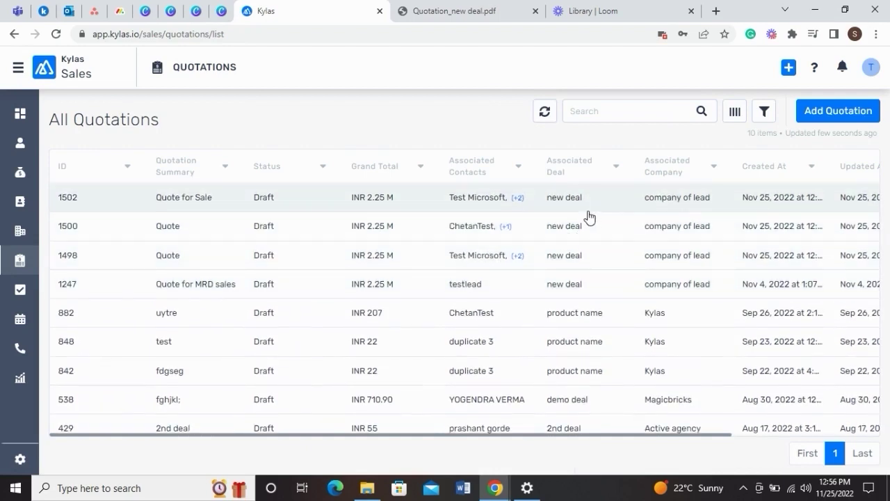
click(567, 210)
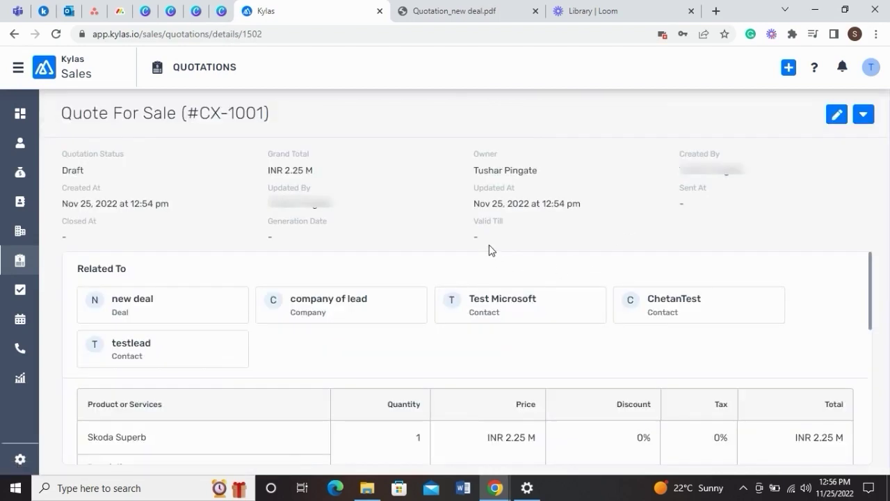
scroll(553, 306, down, 6)
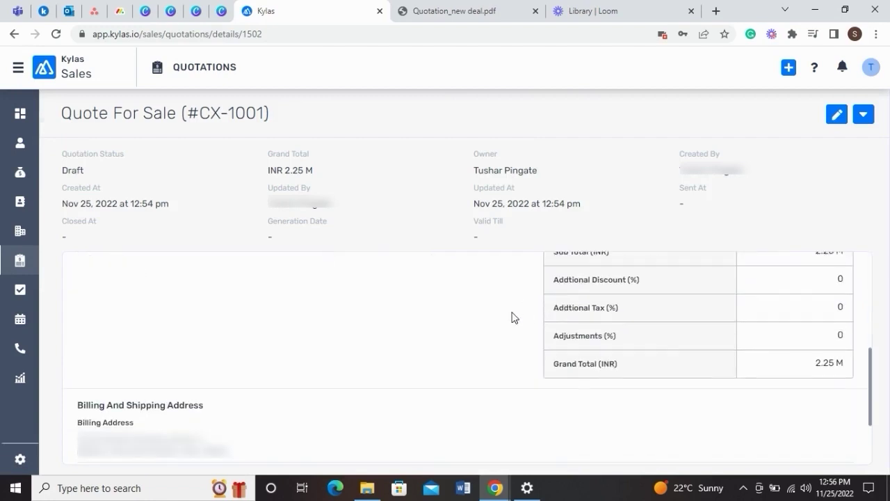
scroll(514, 335, up, 6)
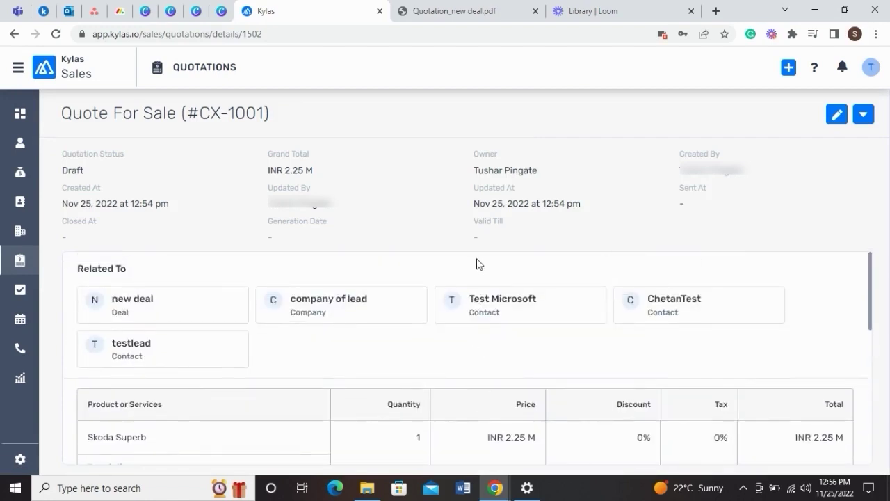
scroll(477, 264, down, 6)
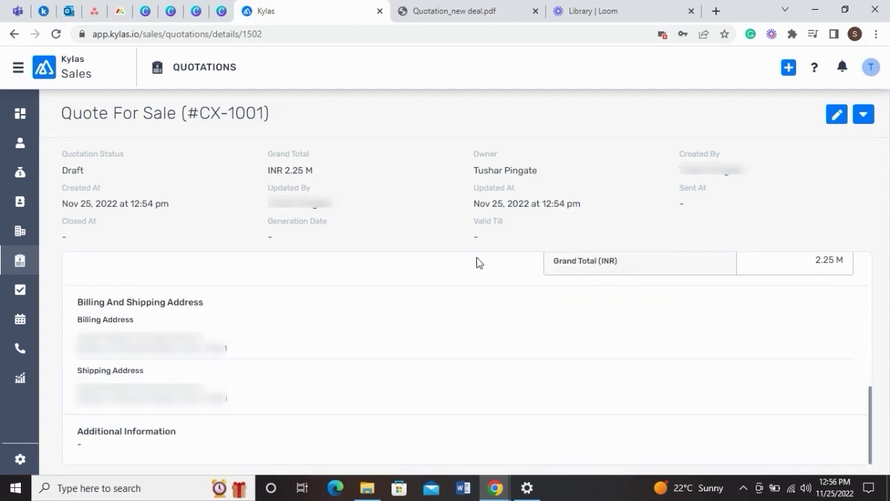